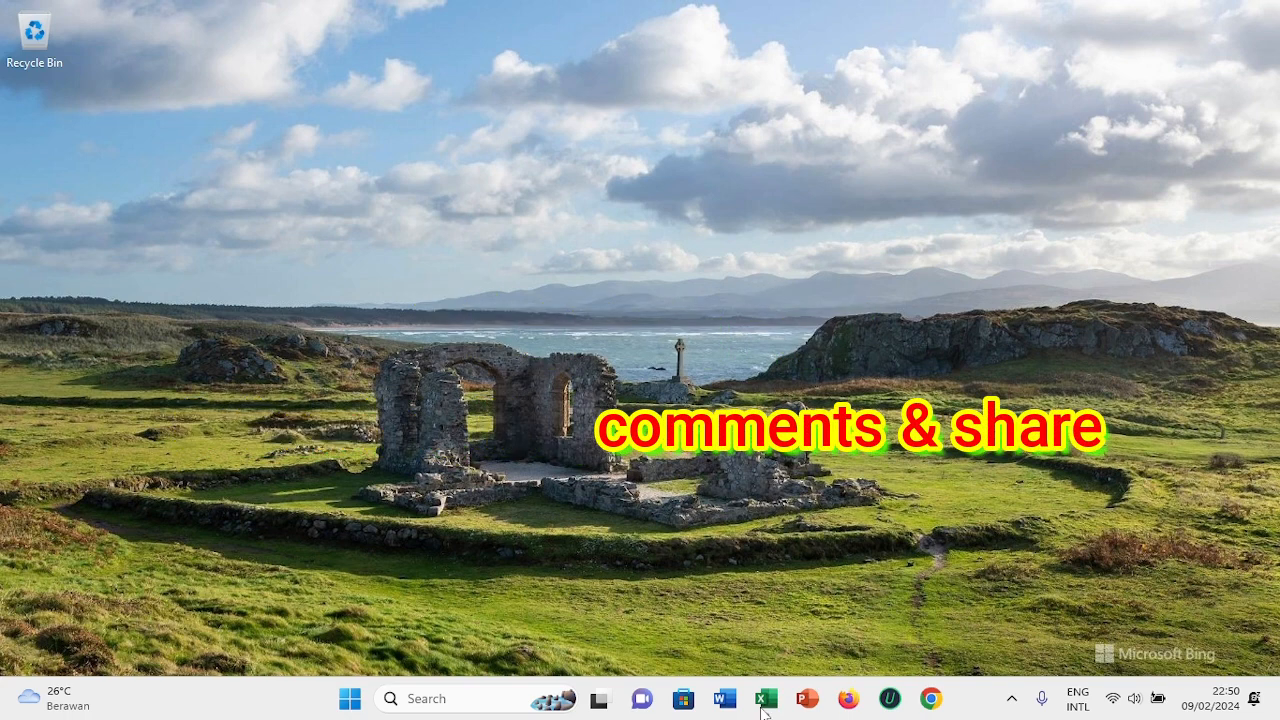
Switch to the Excel workbook and examine the sales table on Sheet1 from its headings down to the last record.
left_click(764, 706)
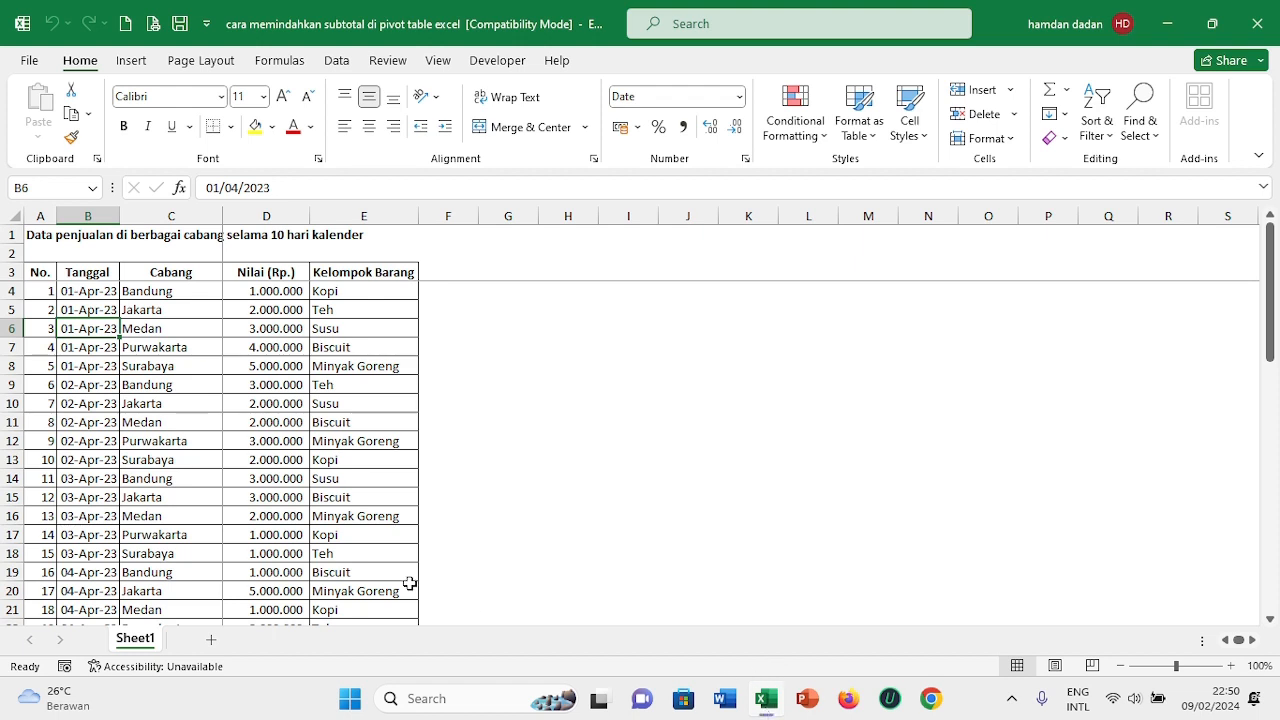
left_click(55, 237)
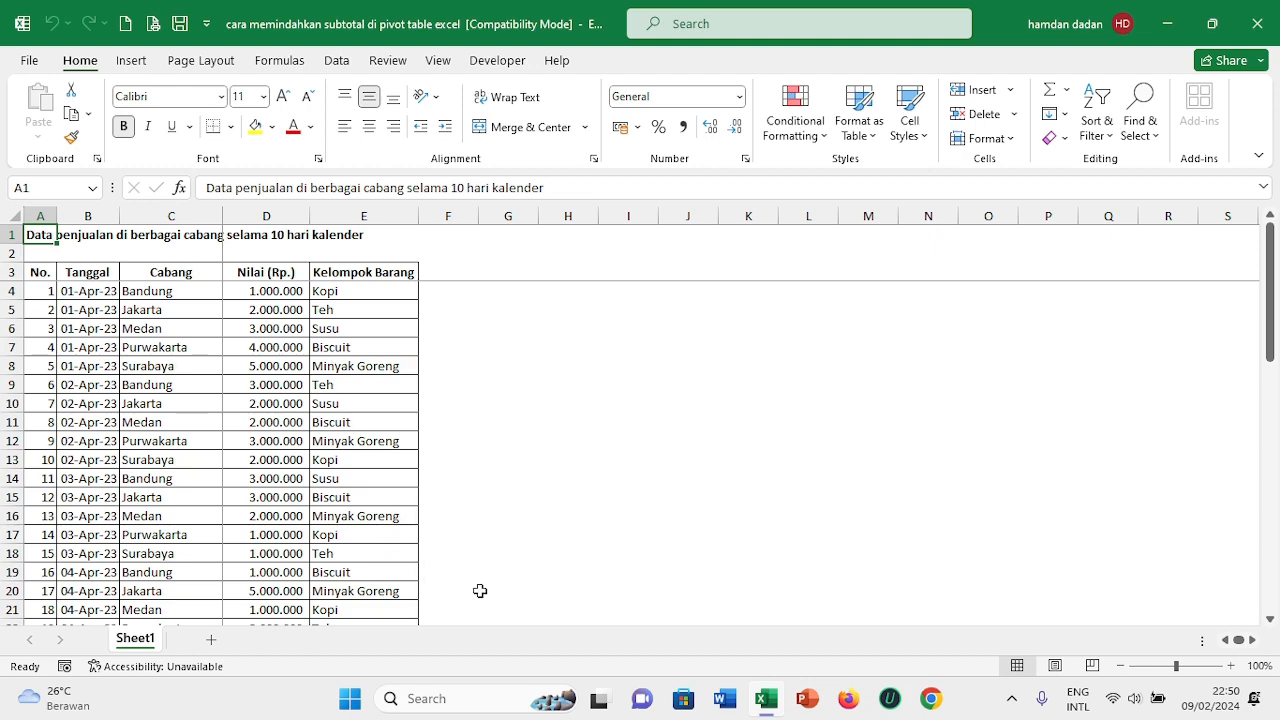
scroll(353, 474, "down", 14)
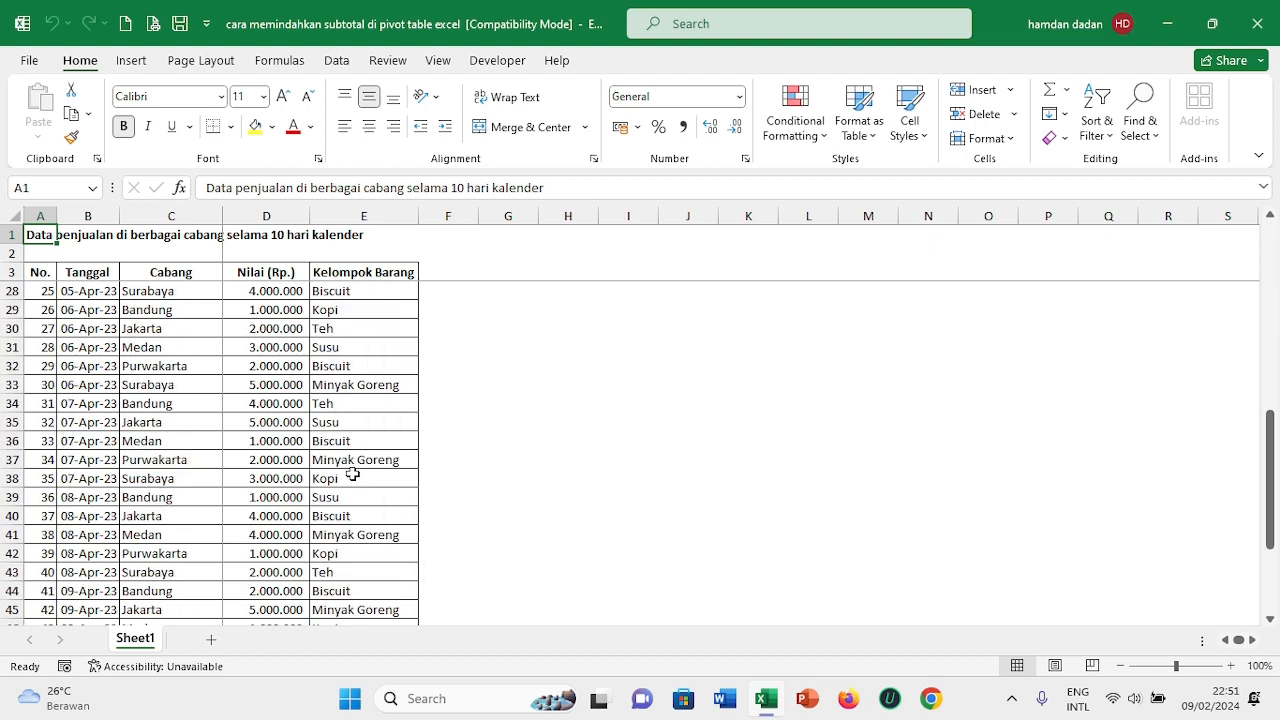
scroll(353, 474, "up", 14)
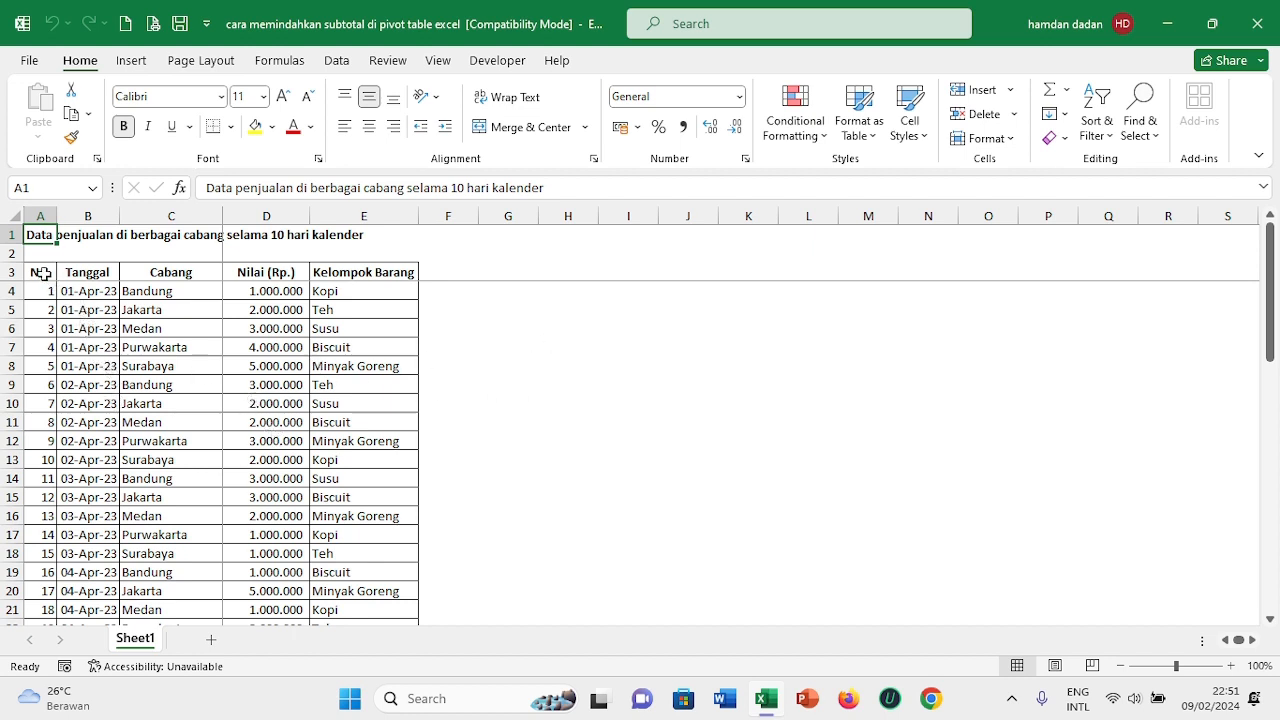
left_click_drag(45, 273, 349, 591)
scroll(323, 506, "up", 11)
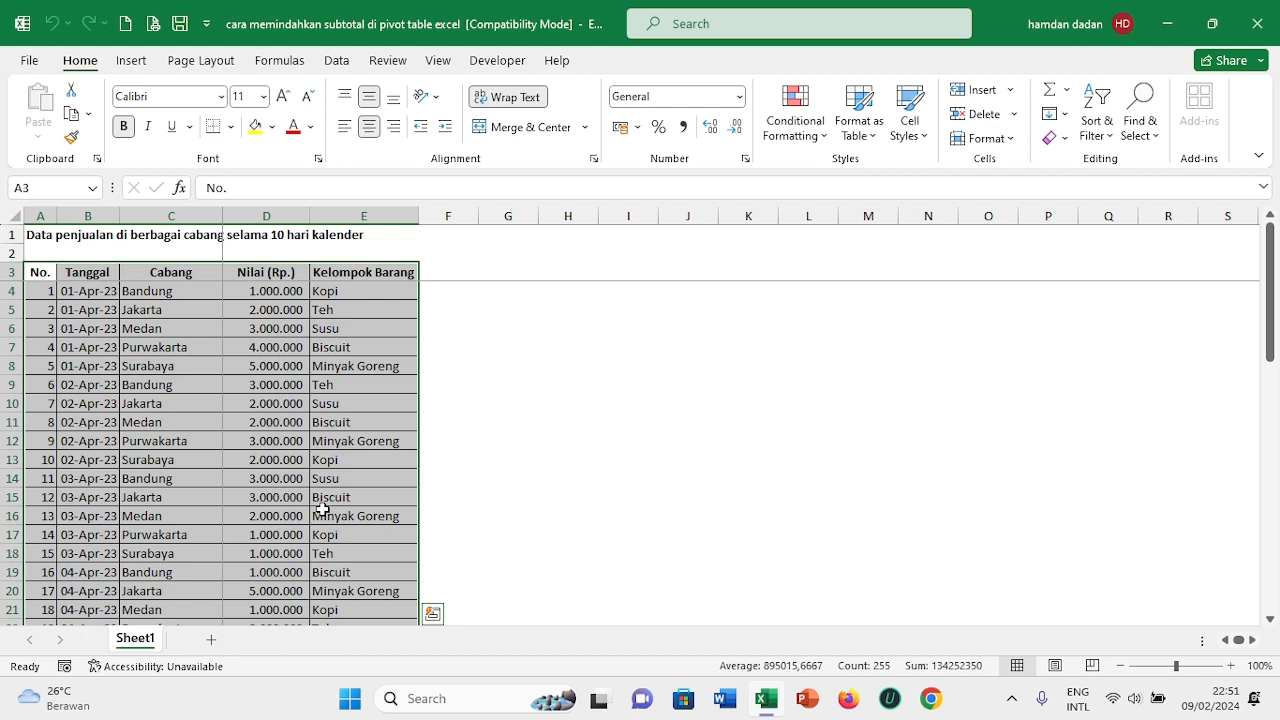
left_click(40, 272)
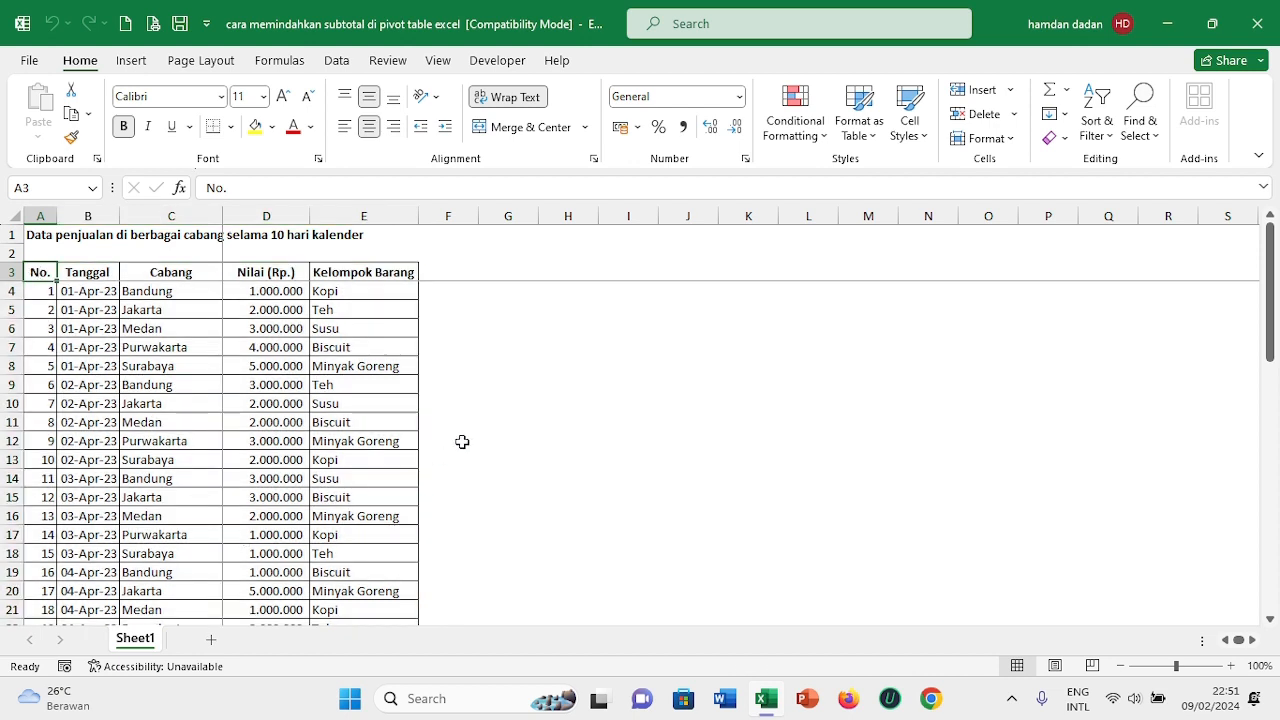
left_click(88, 328)
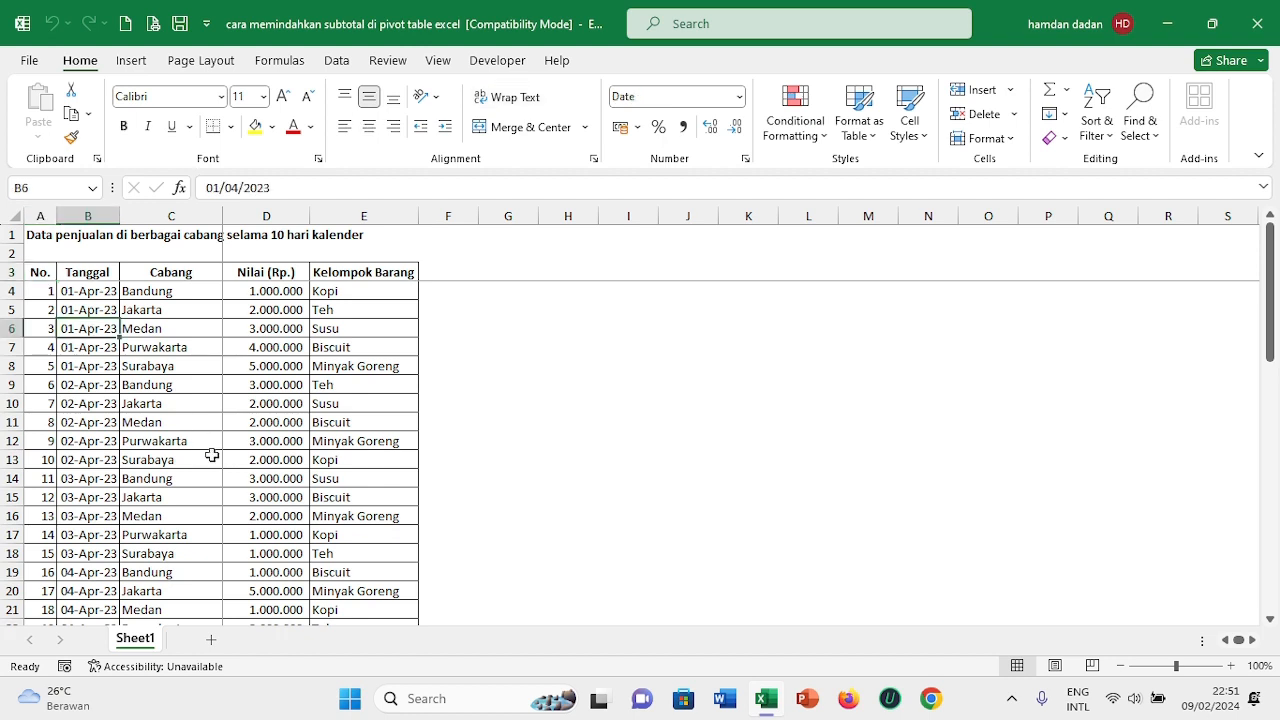
left_click(387, 485)
left_click(264, 535)
left_click(130, 556)
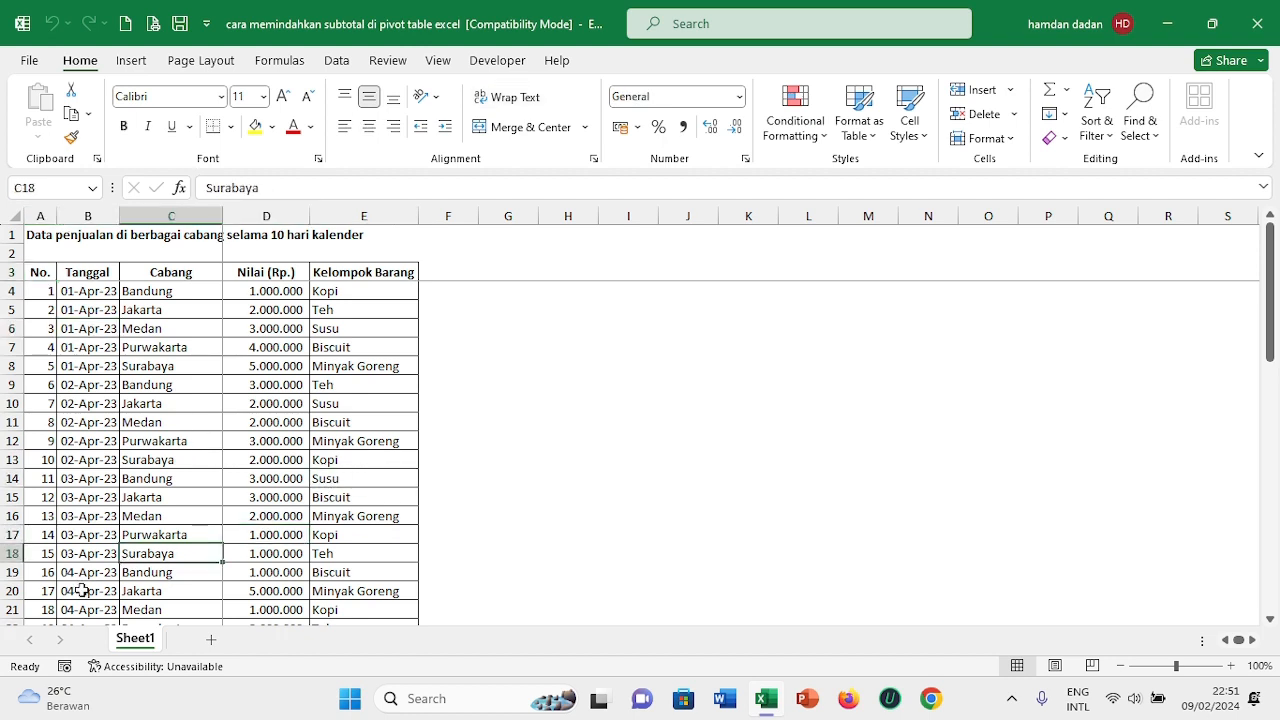
left_click(90, 590)
left_click(292, 437)
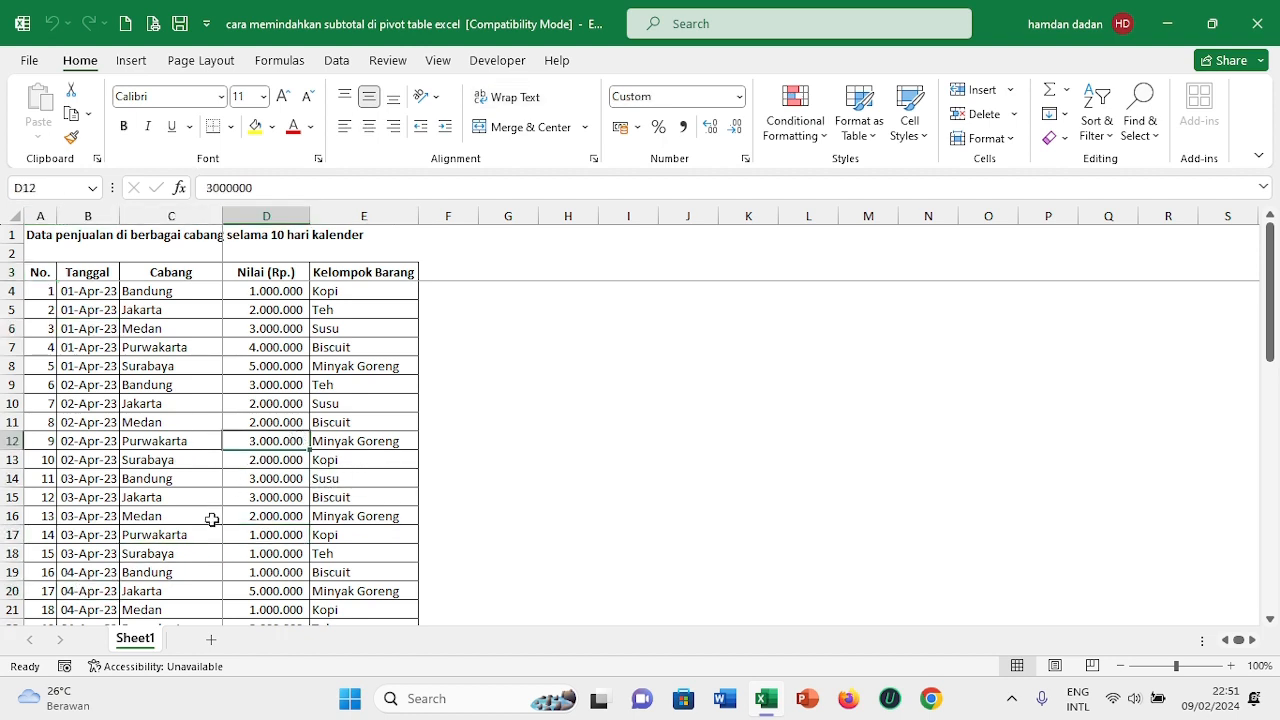
left_click(160, 480)
left_click(320, 553)
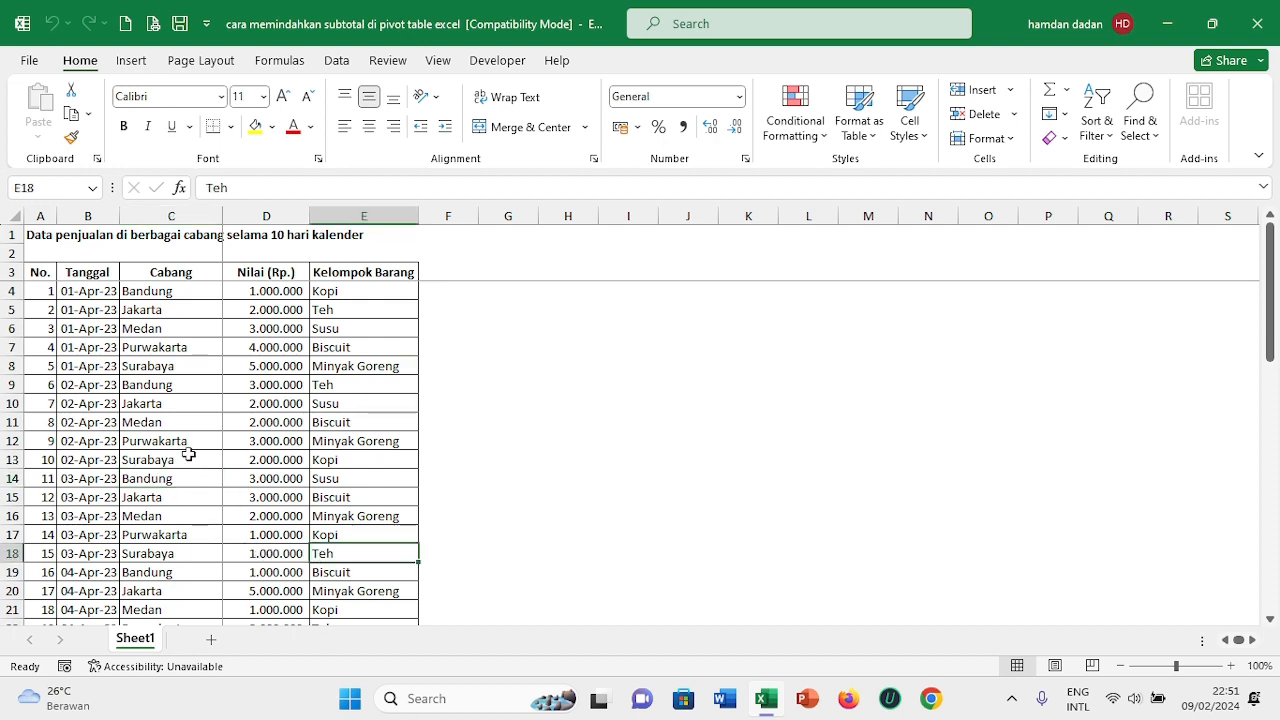
left_click(186, 404)
Insert a PivotTable on a new worksheet from the sales table range A3:E53 on Sheet1.
left_click(166, 480)
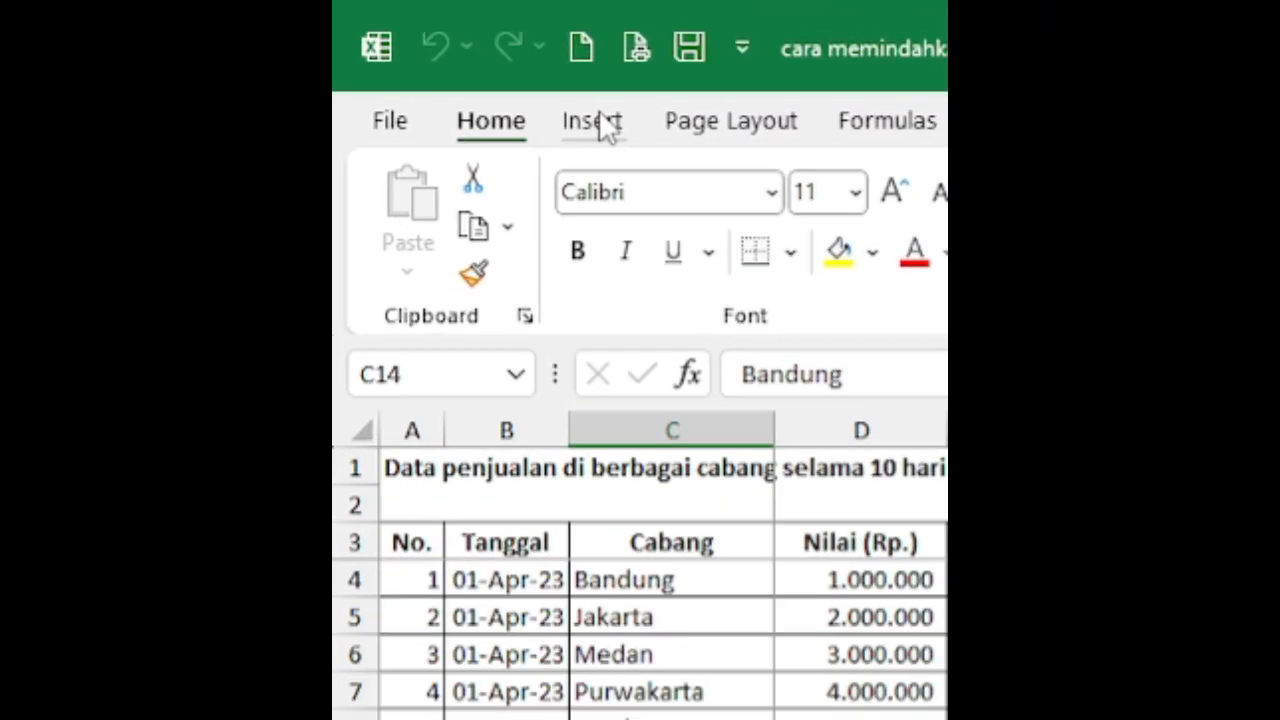
left_click(600, 123)
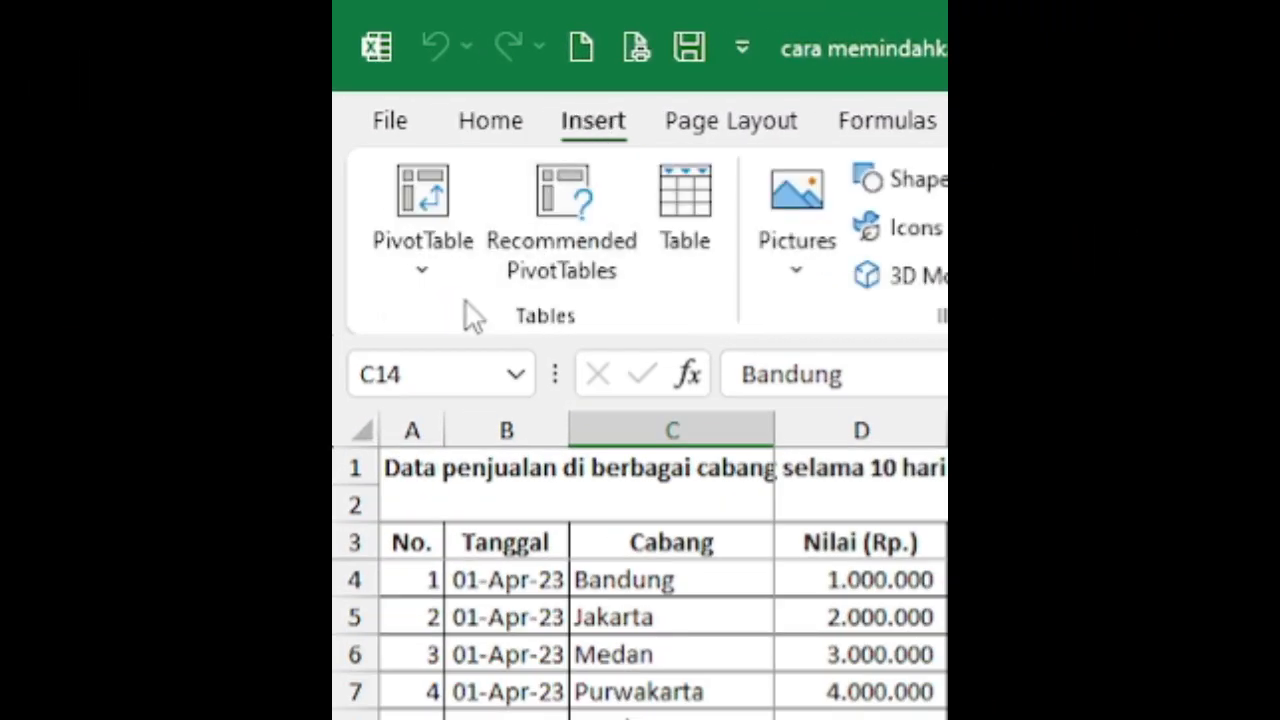
left_click(418, 285)
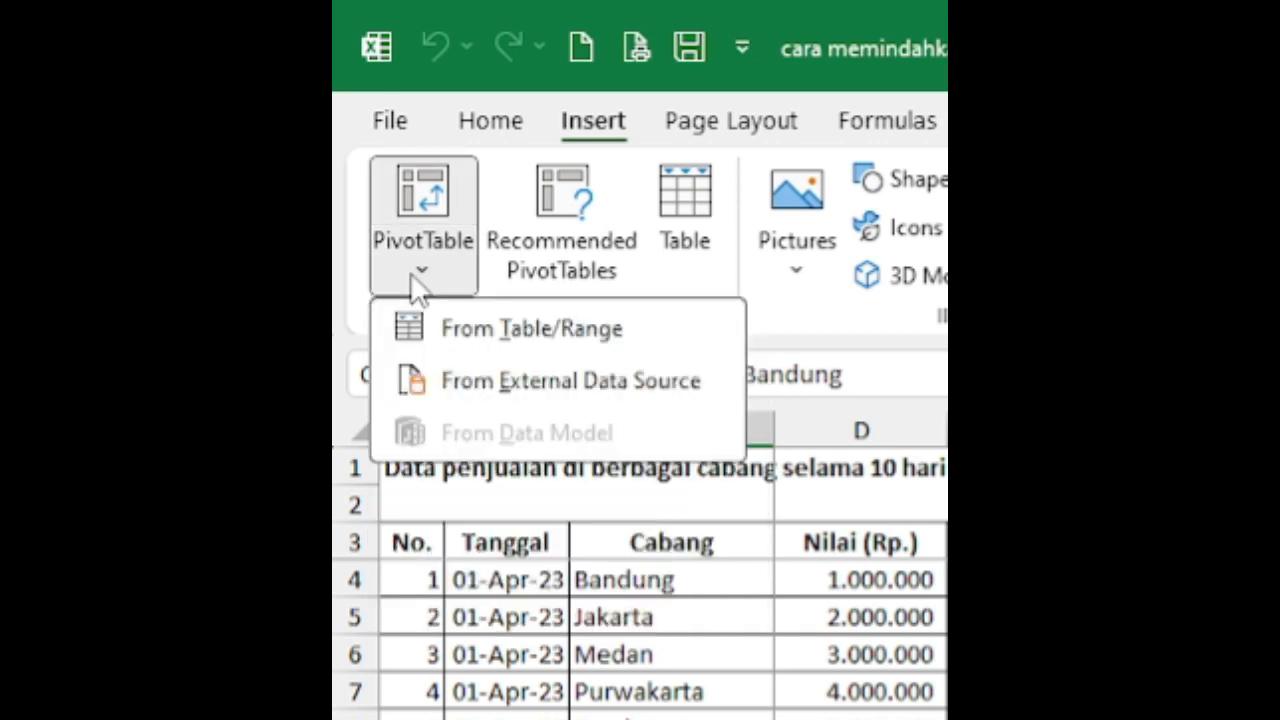
left_click(463, 332)
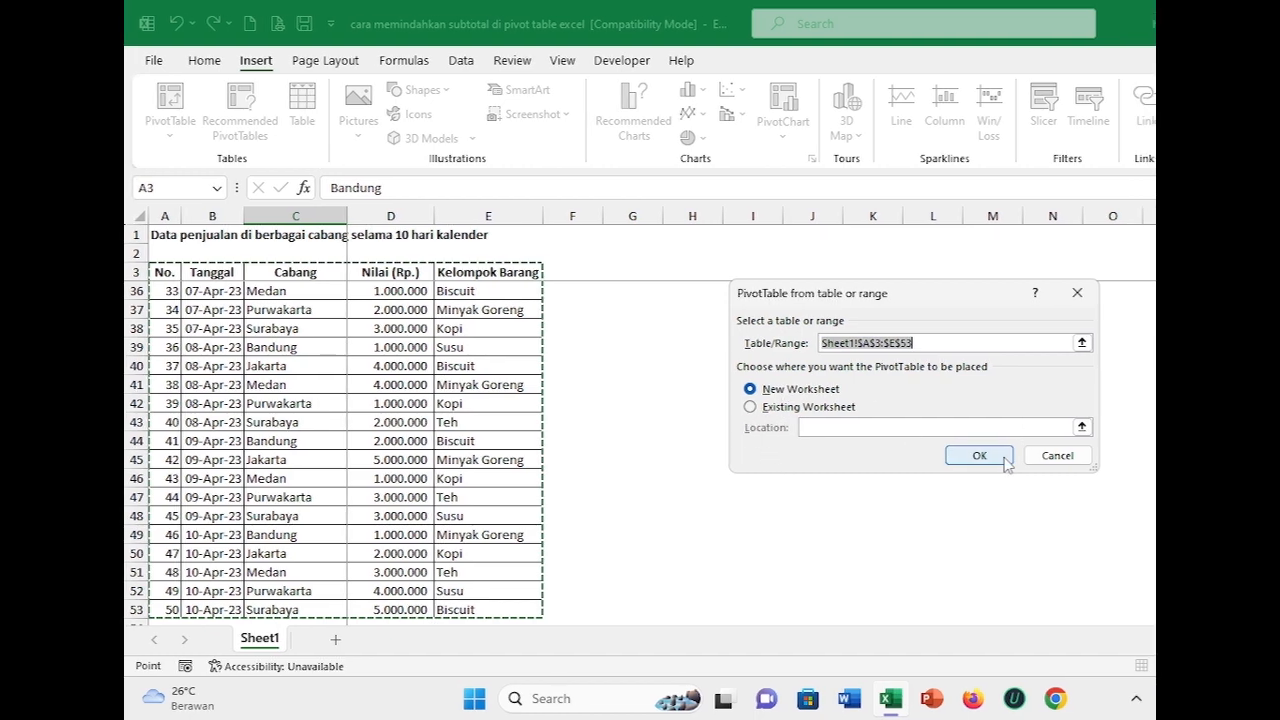
left_click(1004, 459)
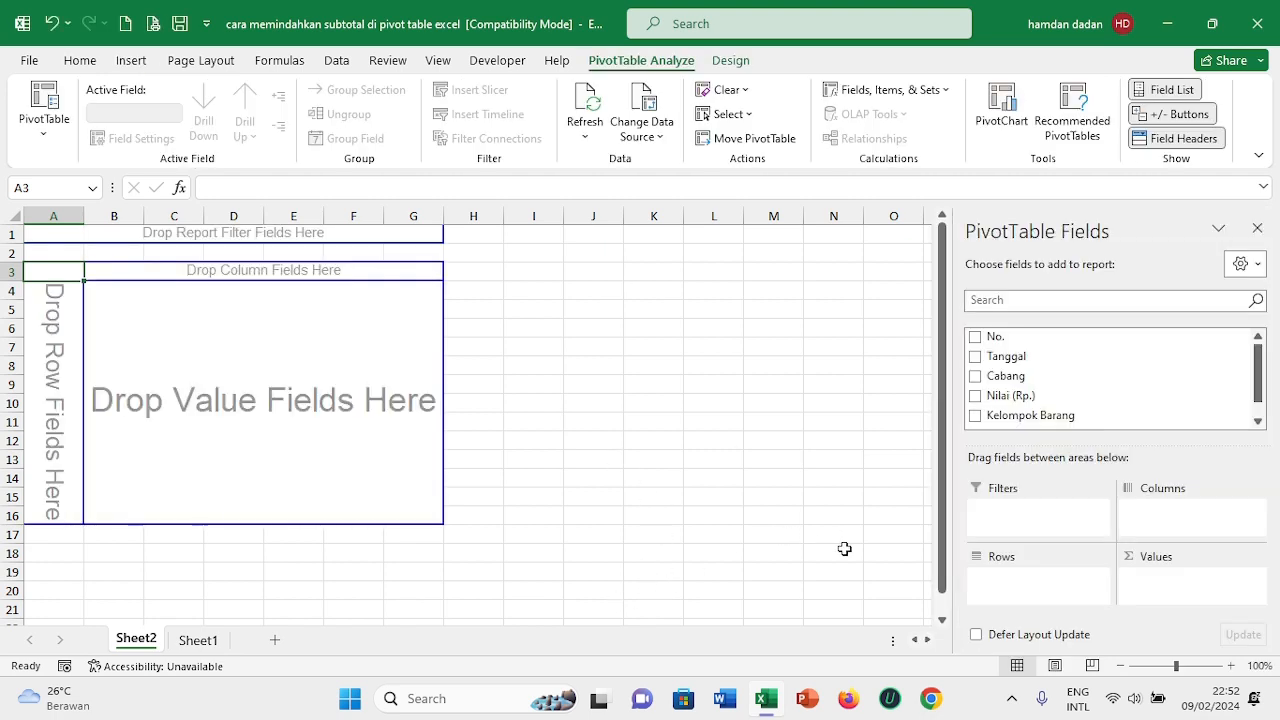
Add Cabang as the row field and Nilai (Rp.) as the summed value field of the pivot table.
left_click(976, 380)
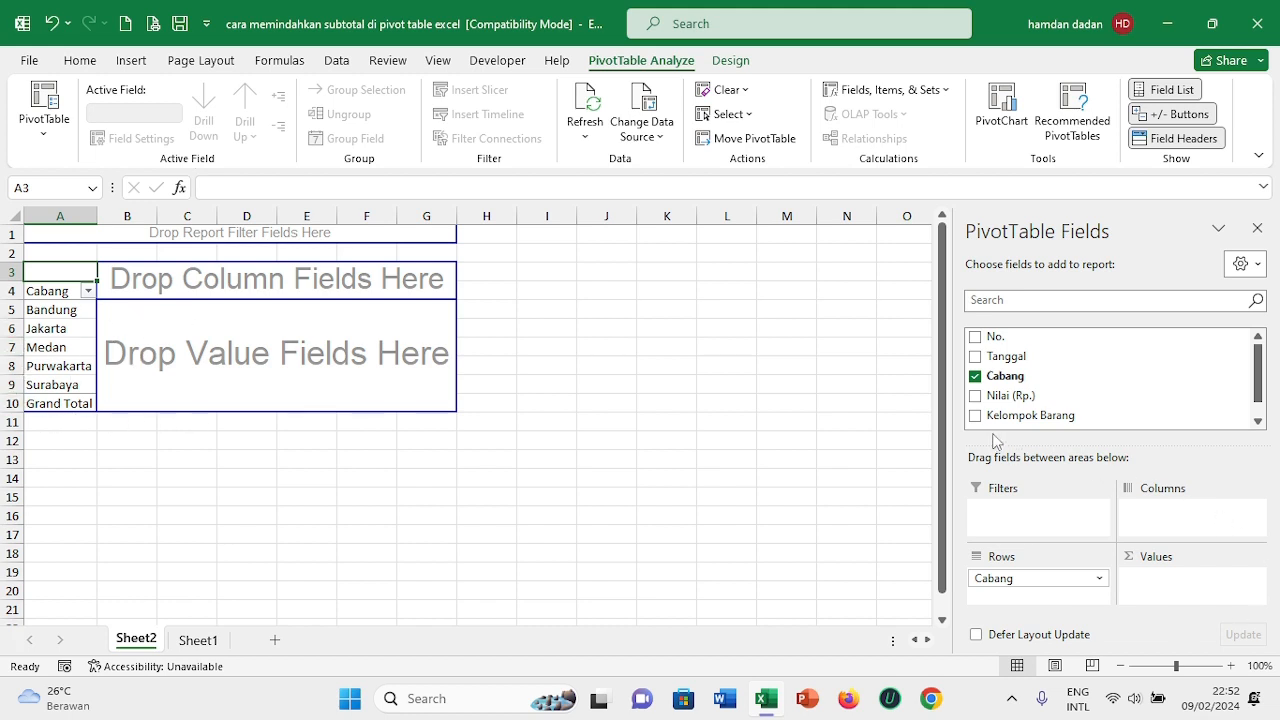
left_click(975, 397)
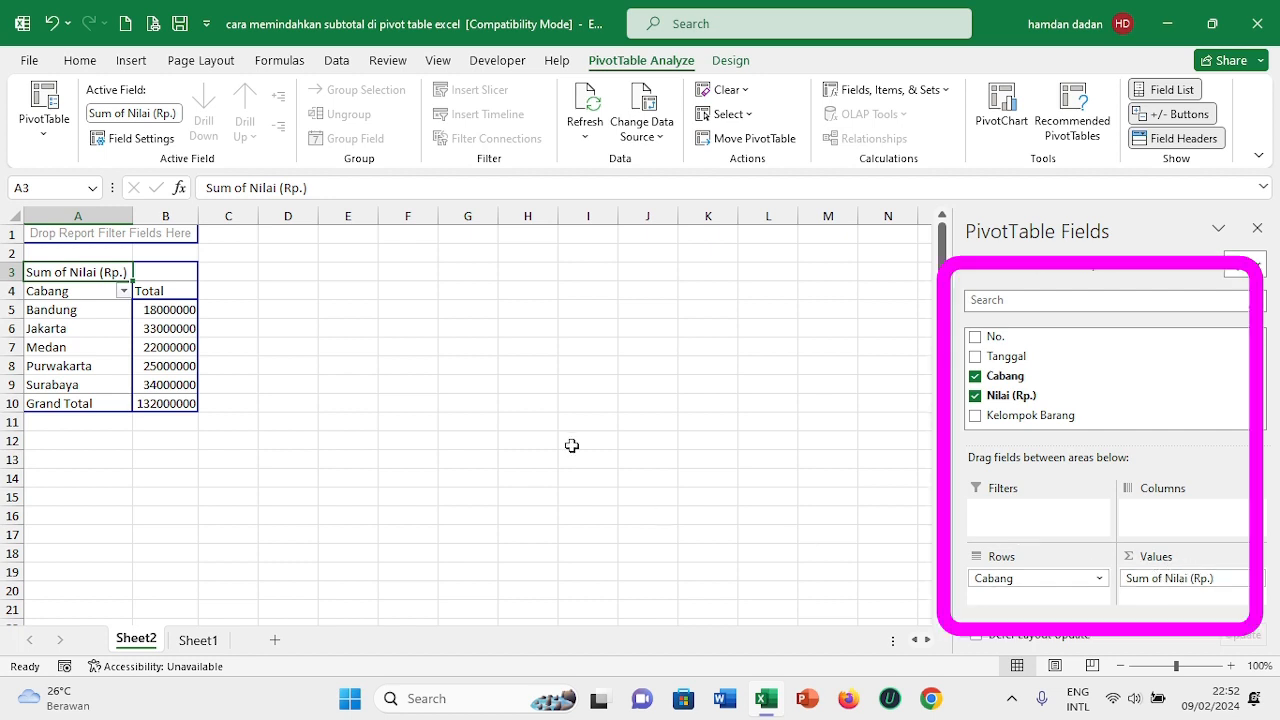
Format the pivot table's total amounts, including the grand total, with thousands separators and no decimals.
mouse_move(177, 311)
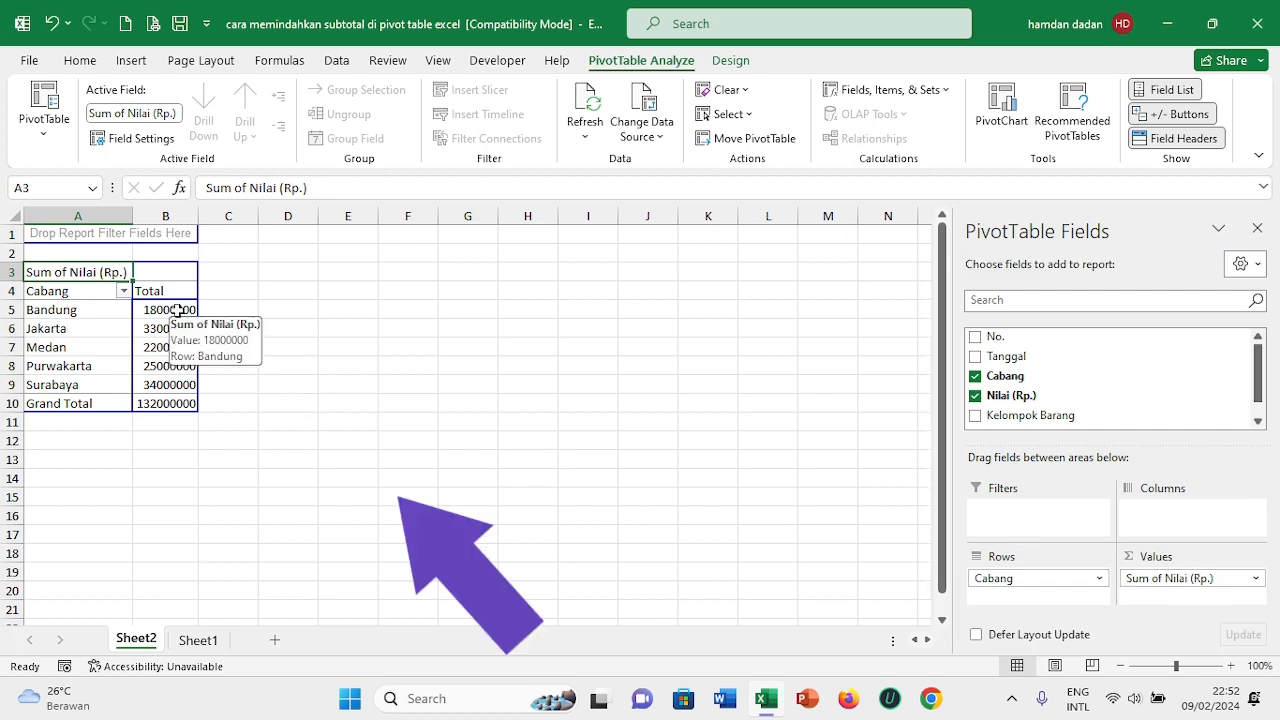
left_click_drag(158, 311, 152, 403)
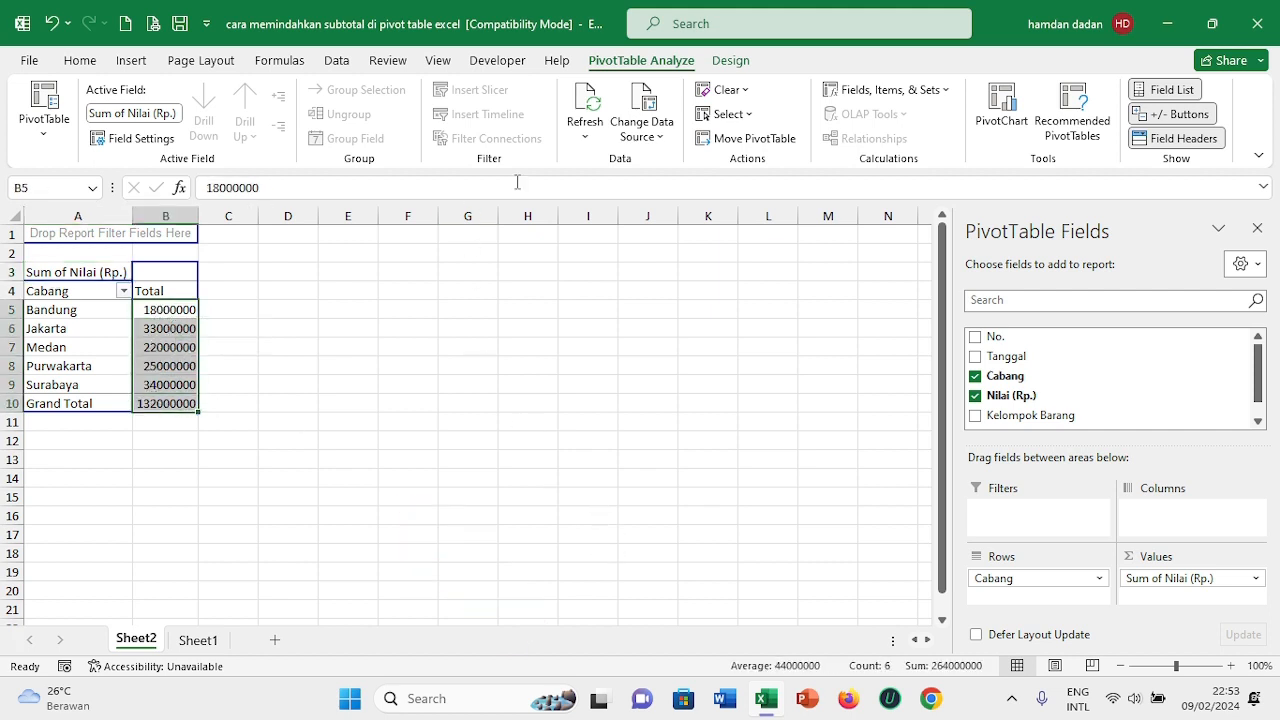
left_click(78, 62)
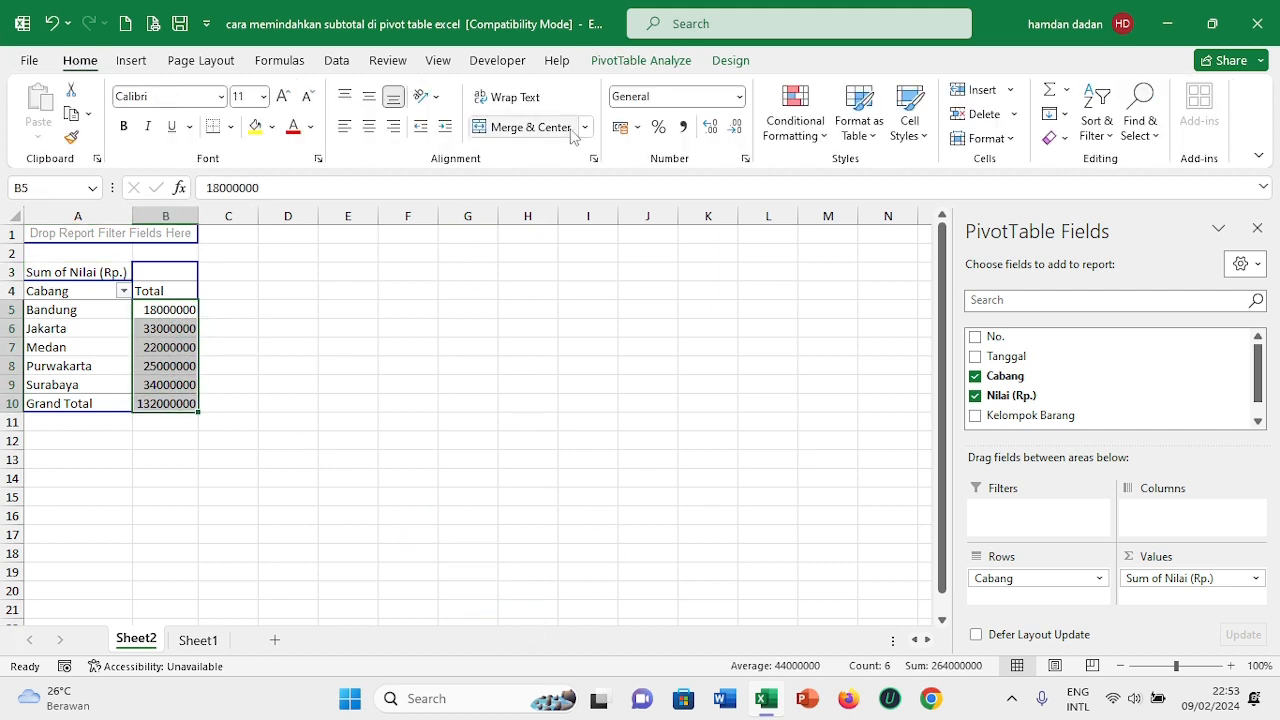
left_click(685, 127)
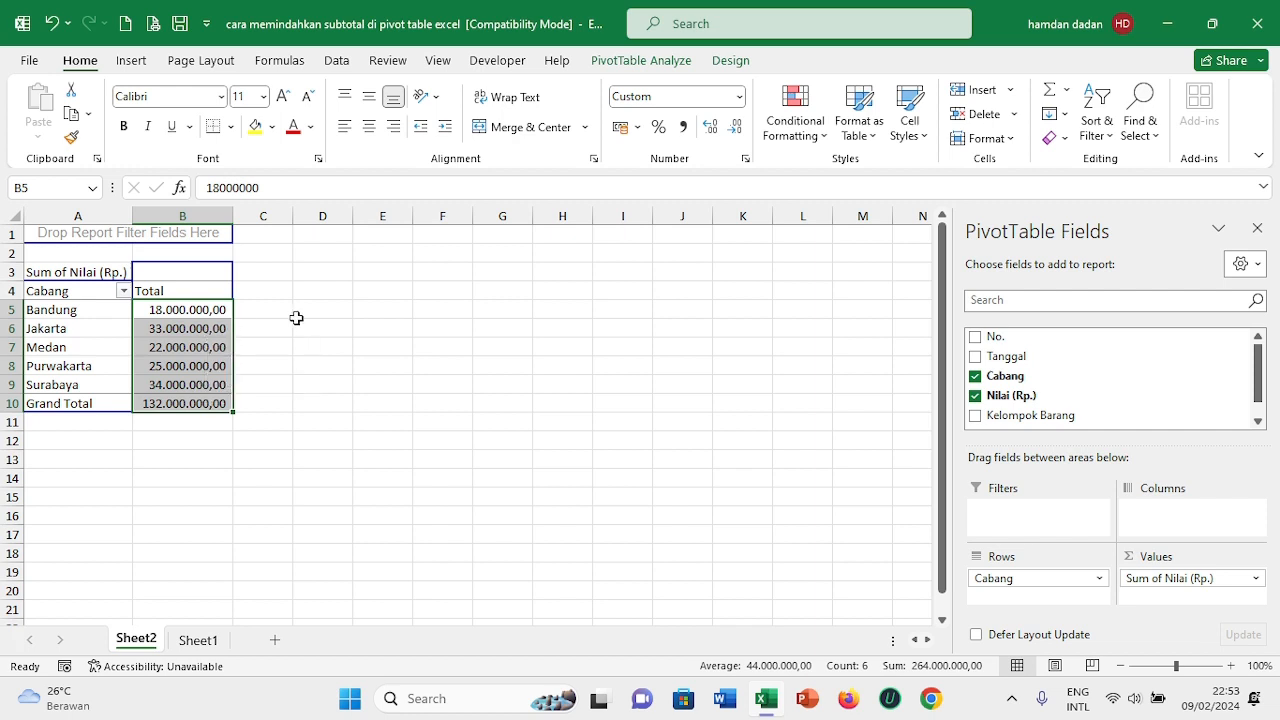
left_click(736, 130)
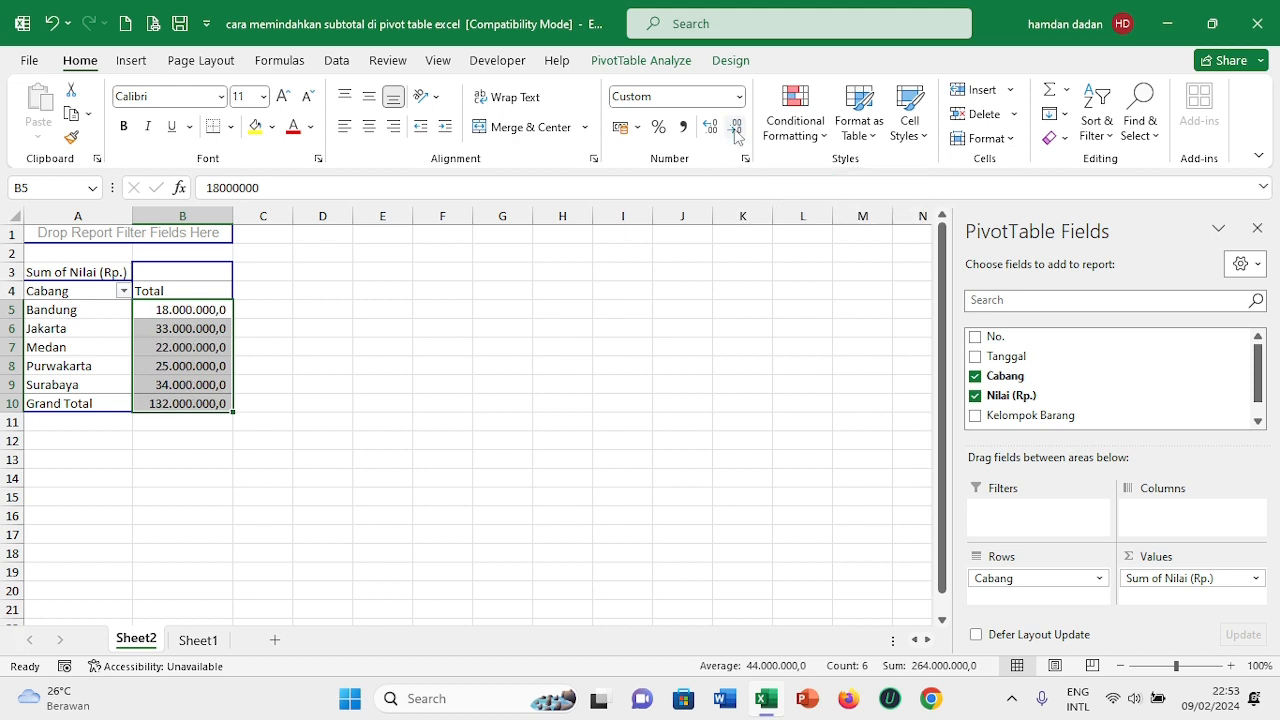
left_click(736, 130)
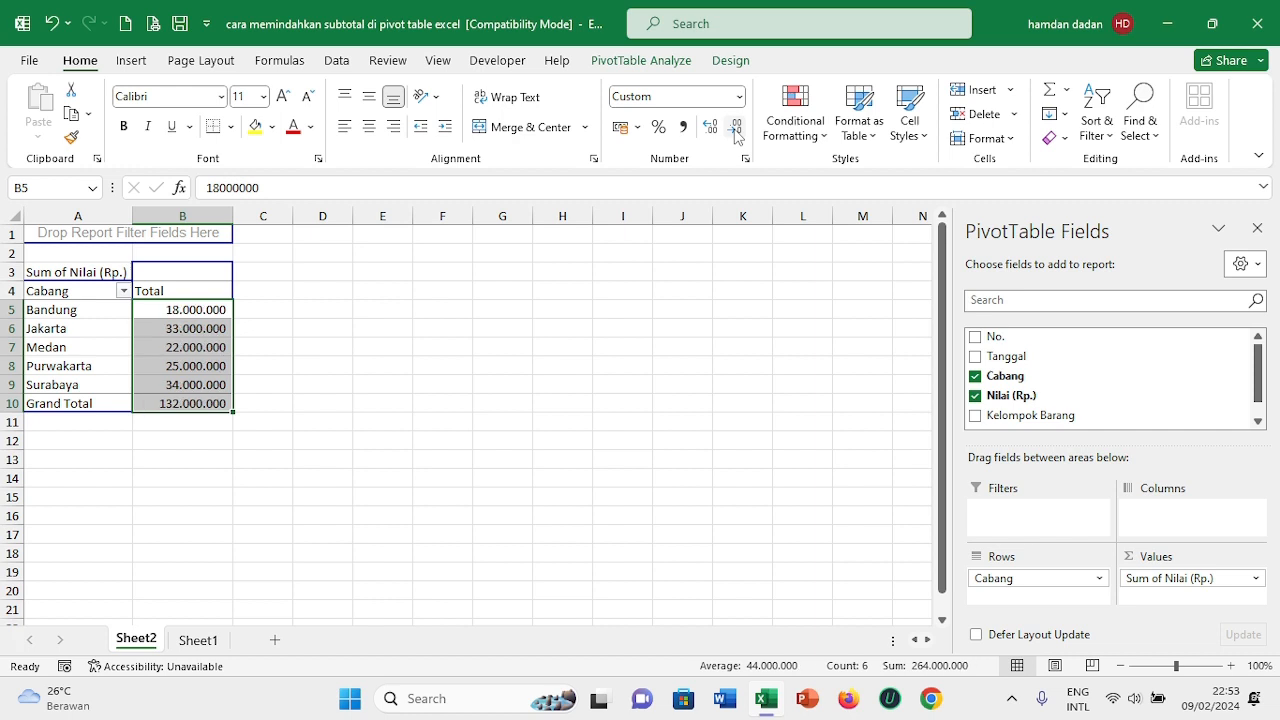
Add the Kelompok Barang field to the pivot table's rows beneath Cabang.
left_click(977, 418)
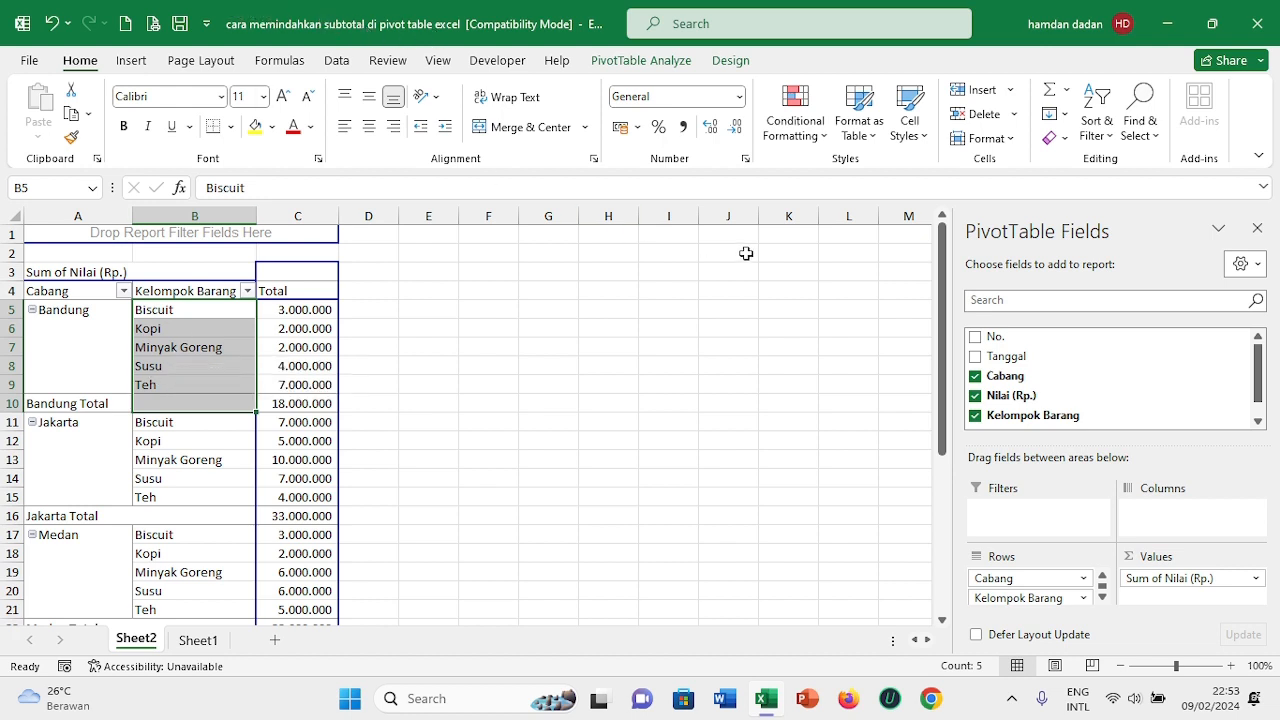
left_click(153, 313)
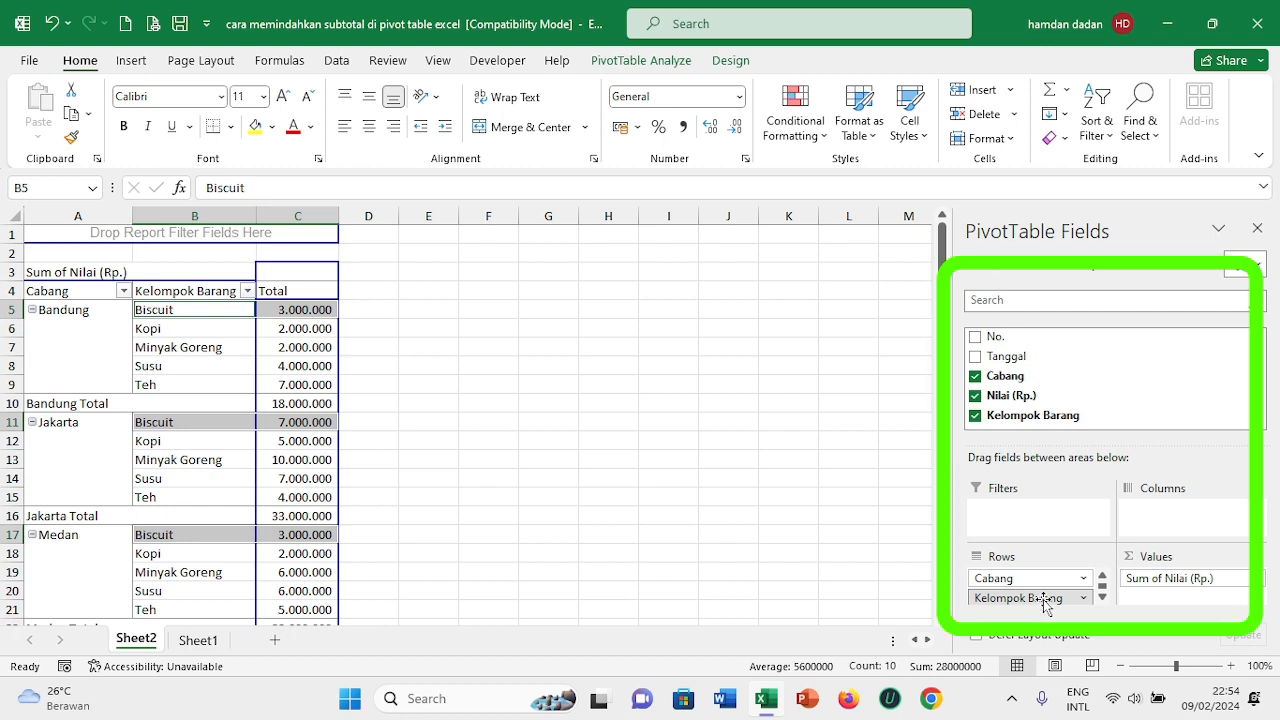
Move the Kelompok Barang field from rows to columns and check the amounts per branch and product group.
mouse_move(1045, 601)
left_mouse_down()
mouse_move(1094, 577)
mouse_move(1100, 543)
mouse_move(1168, 515)
left_mouse_up()
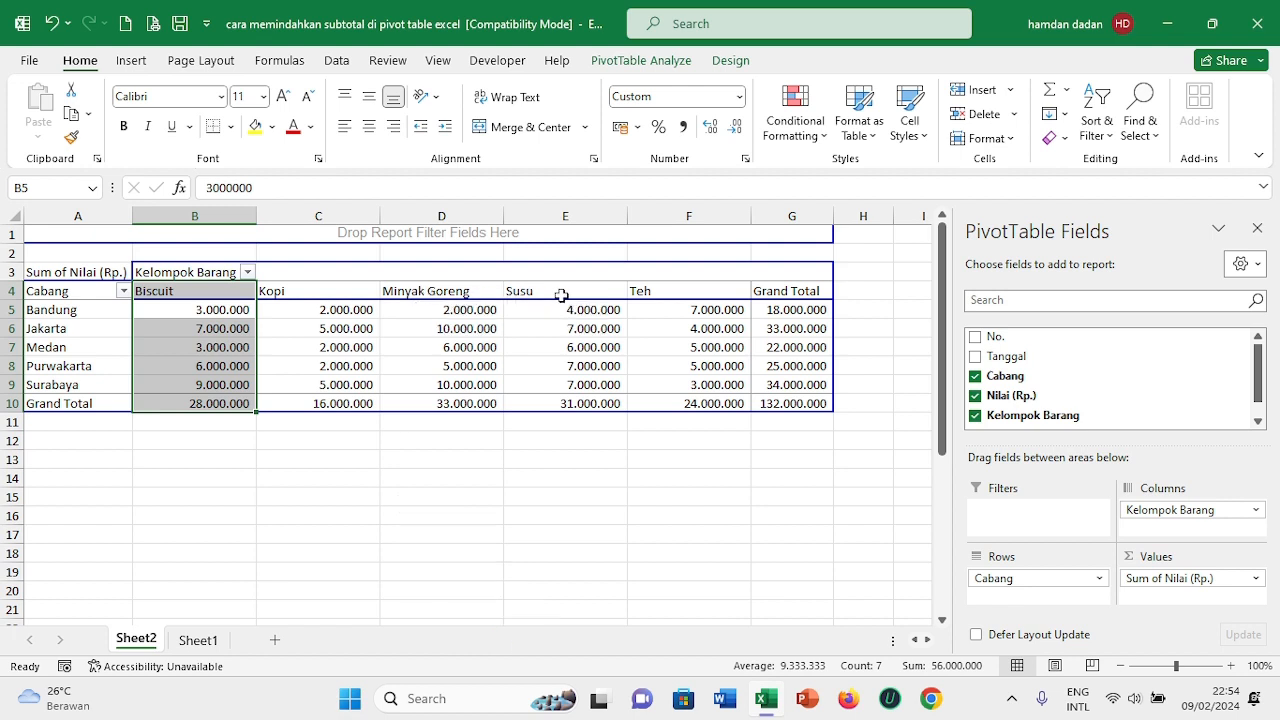
left_click(713, 291)
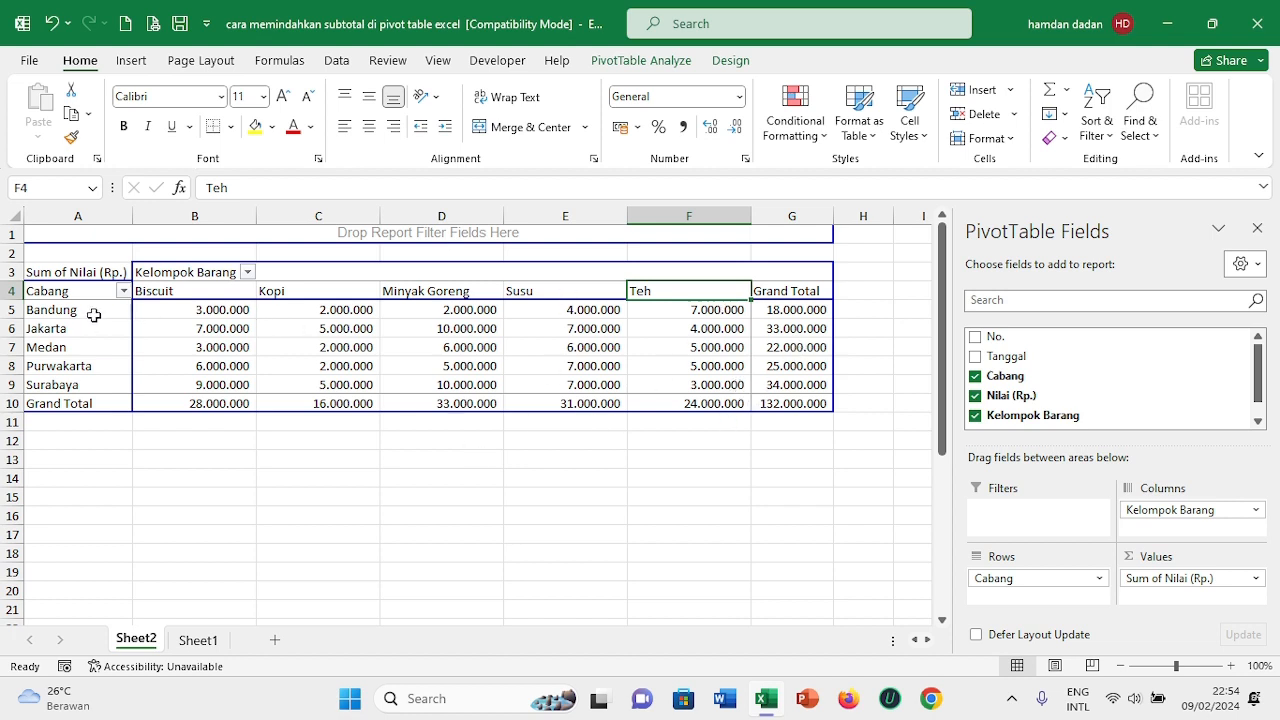
left_click(210, 311)
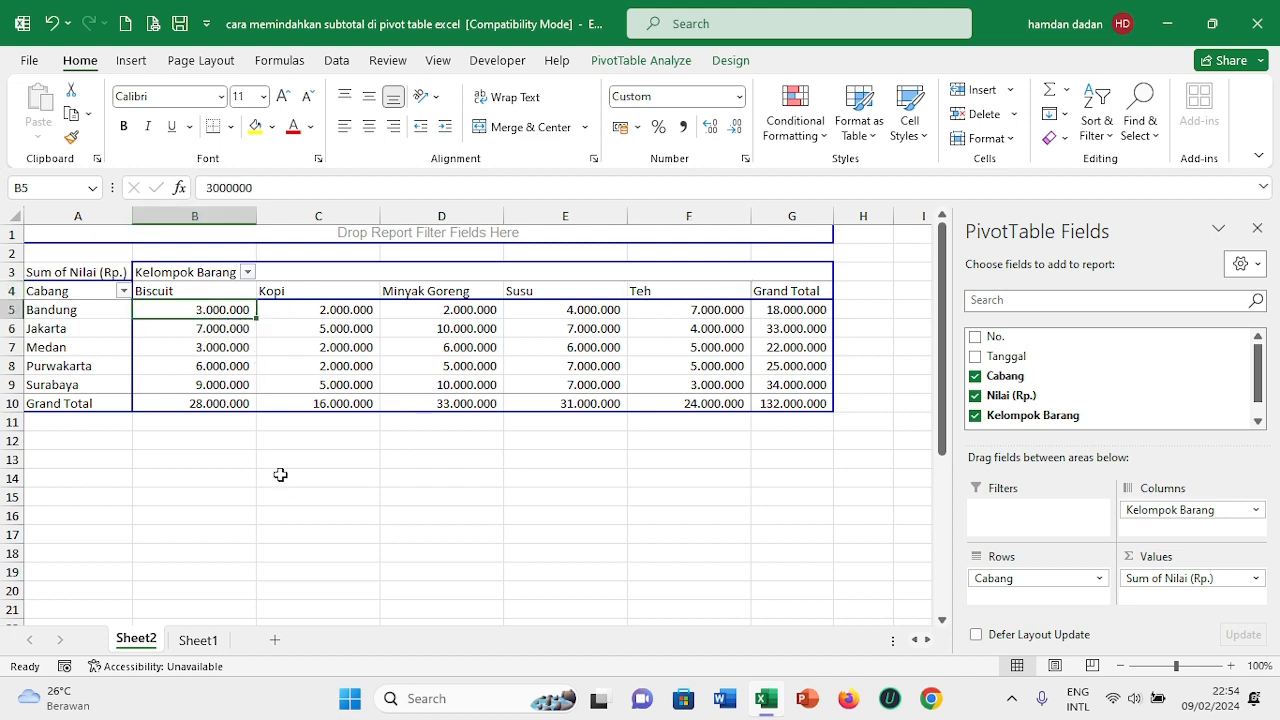
left_click(288, 313)
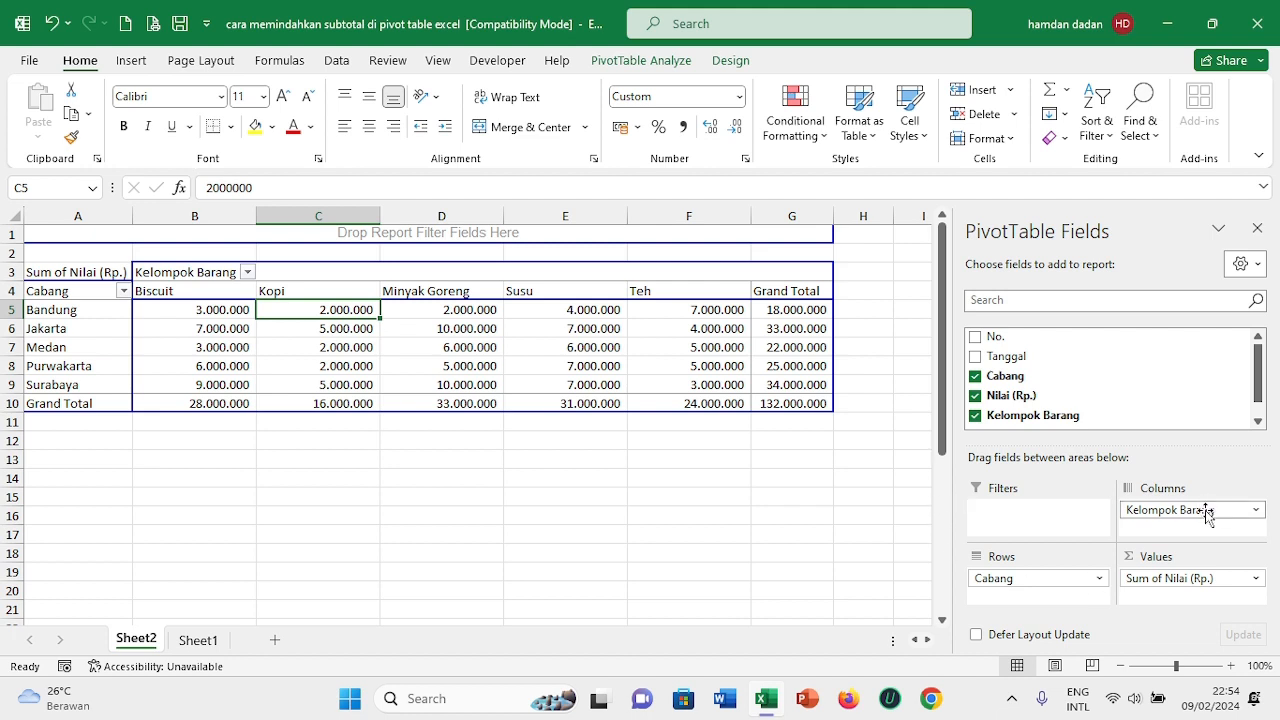
Rearrange the pivot table so that Kelompok Barang is in the rows and Cabang is in the columns.
left_click_drag(1207, 515, 1020, 603)
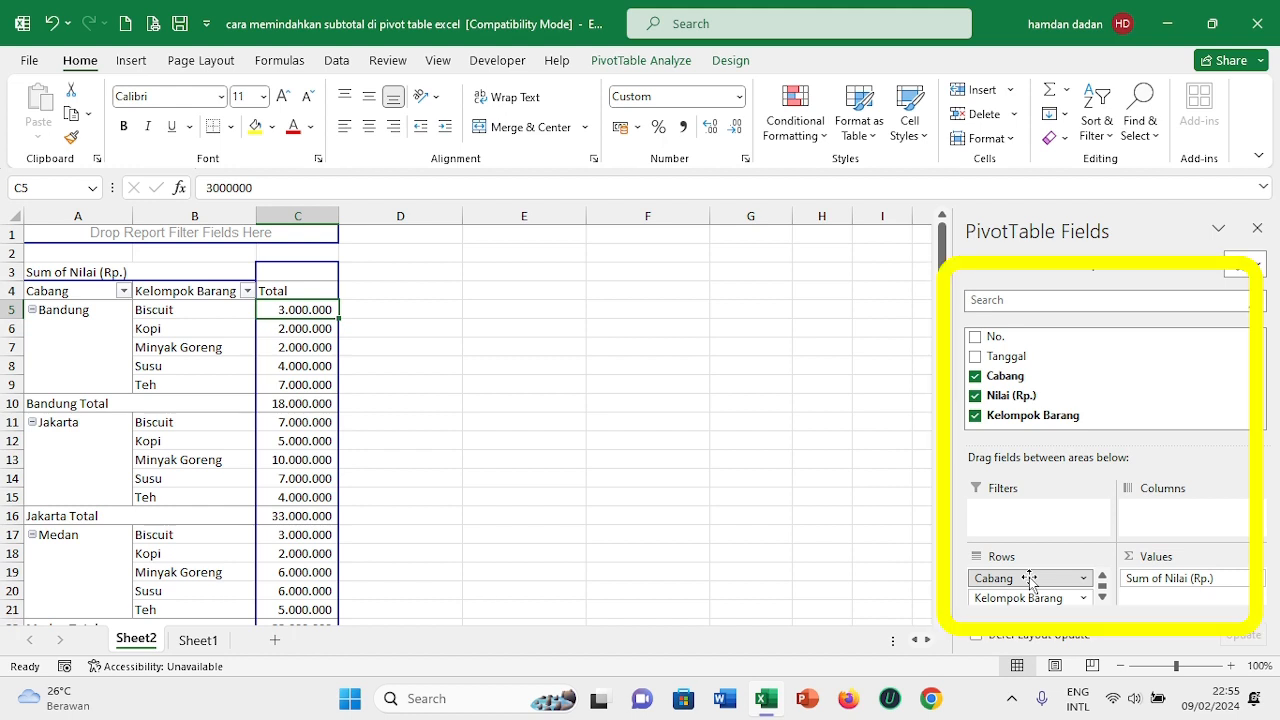
left_click_drag(1030, 577, 1172, 520)
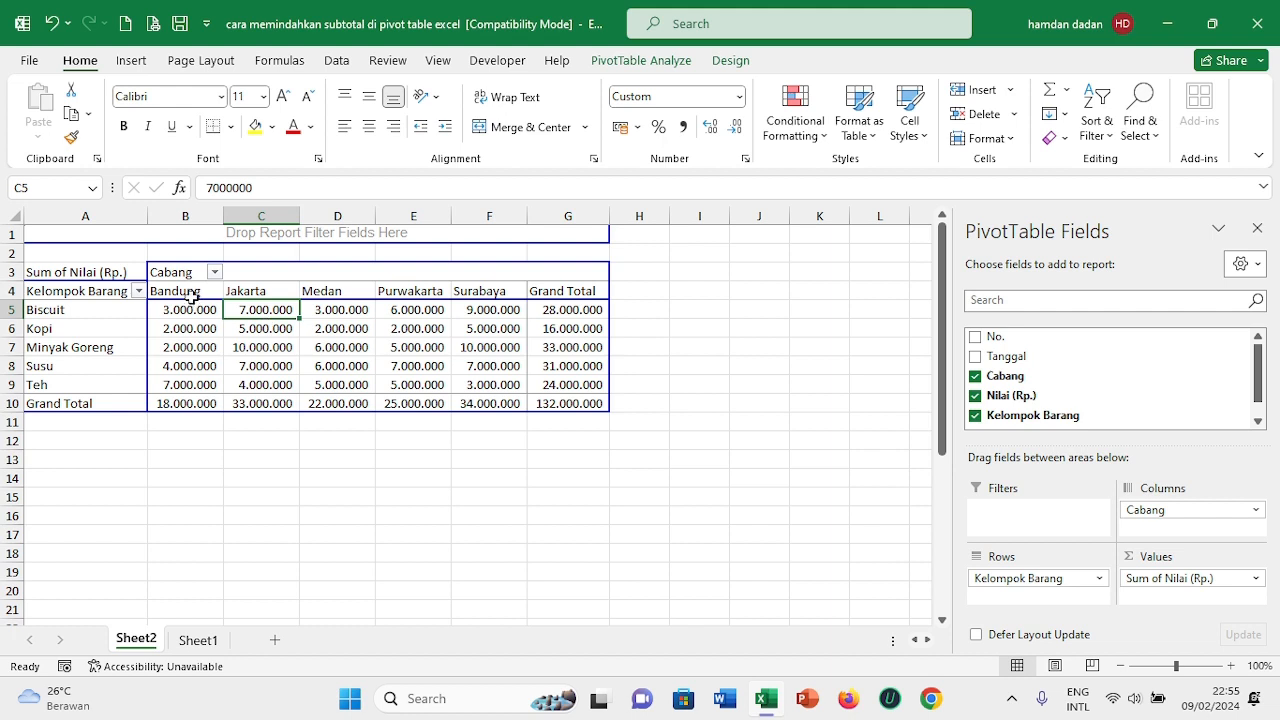